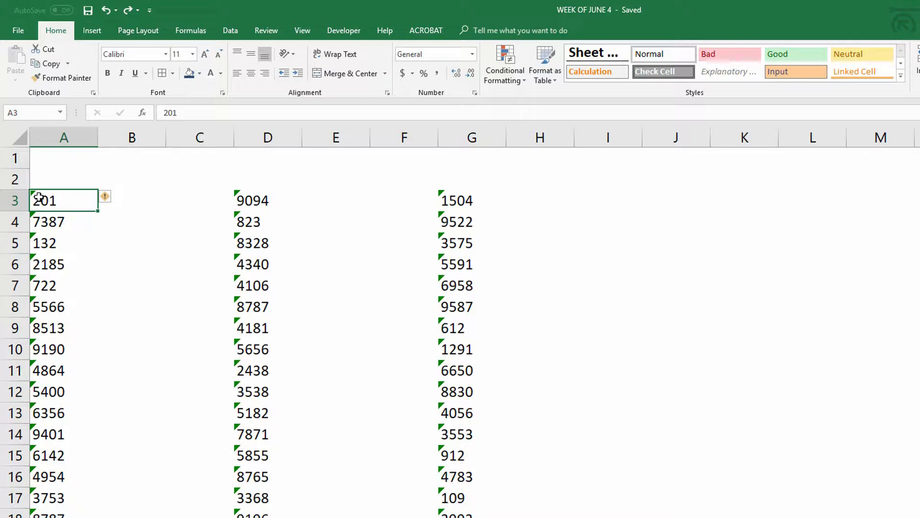
Check the error warning on cell A3, then enter 1 in cell B3 and copy it.
left_click(106, 202)
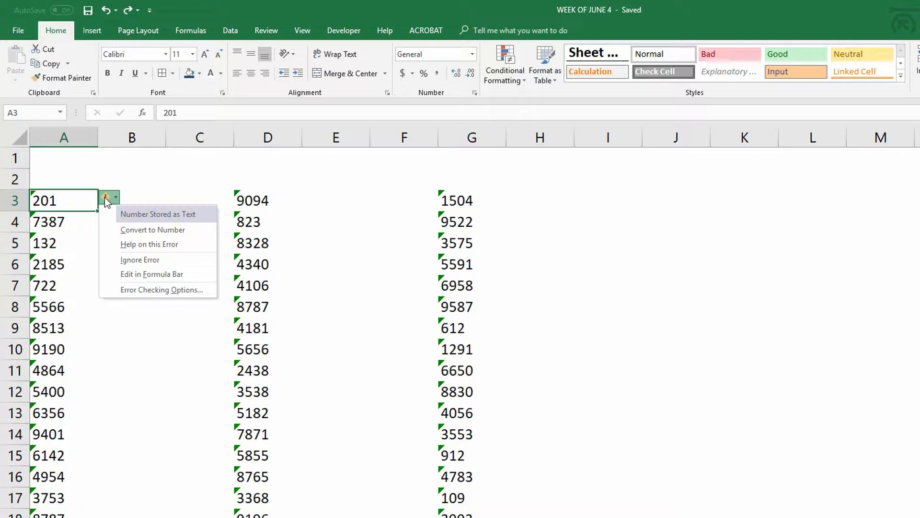
left_click(132, 200)
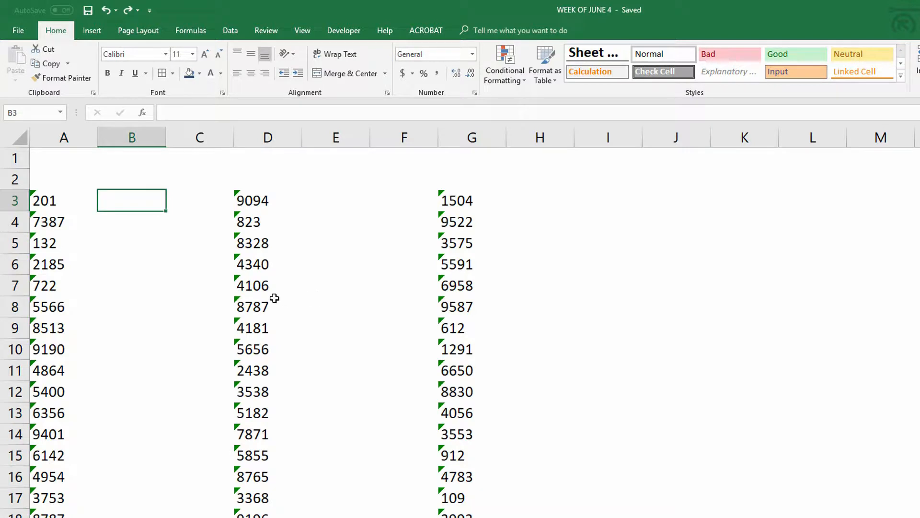
type("1")
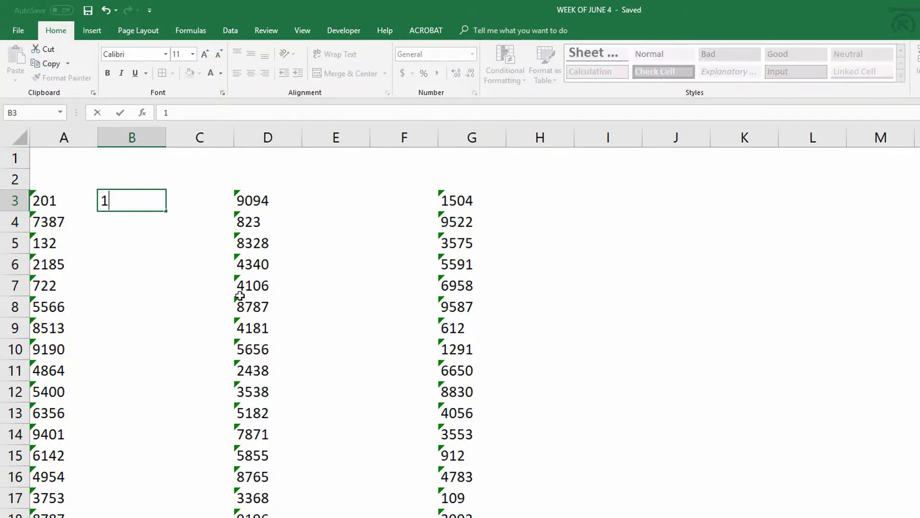
key("ctrl+Return")
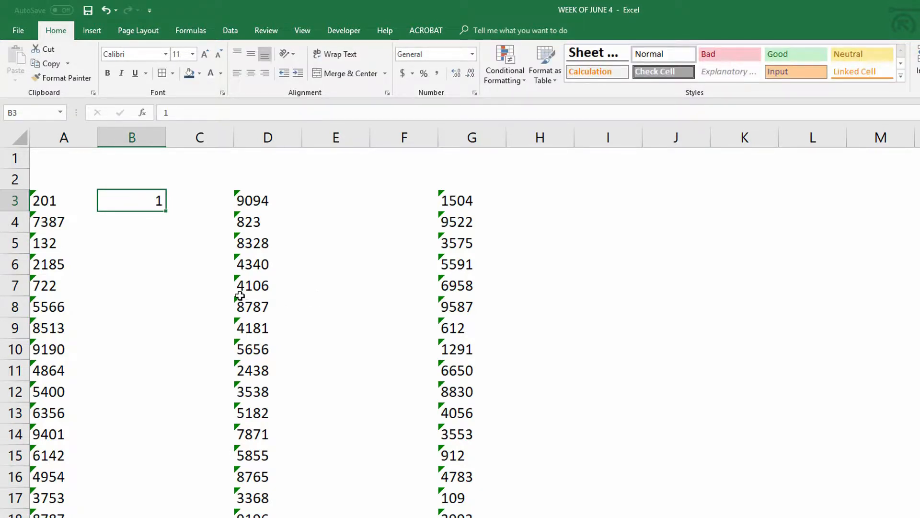
key("ctrl+c")
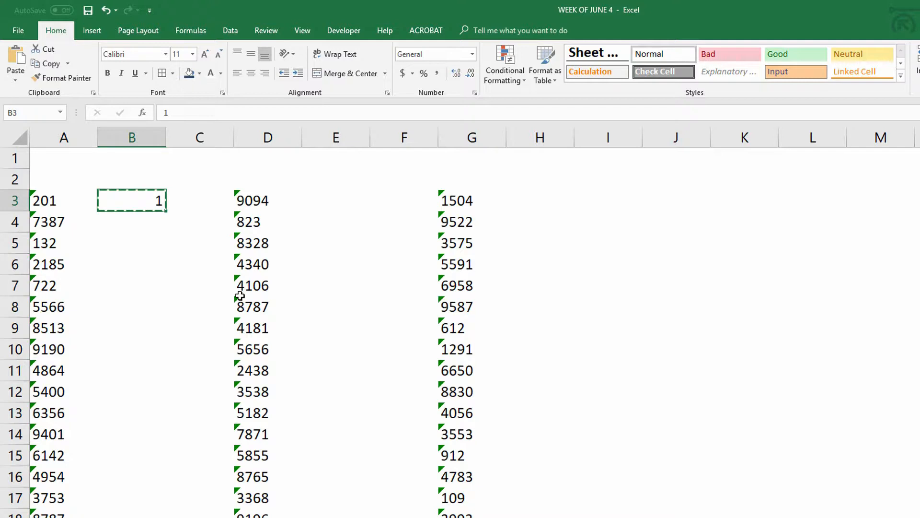
Paste Special the copied 1 onto column A's values from A3 down using the Multiply operation.
left_click(36, 206)
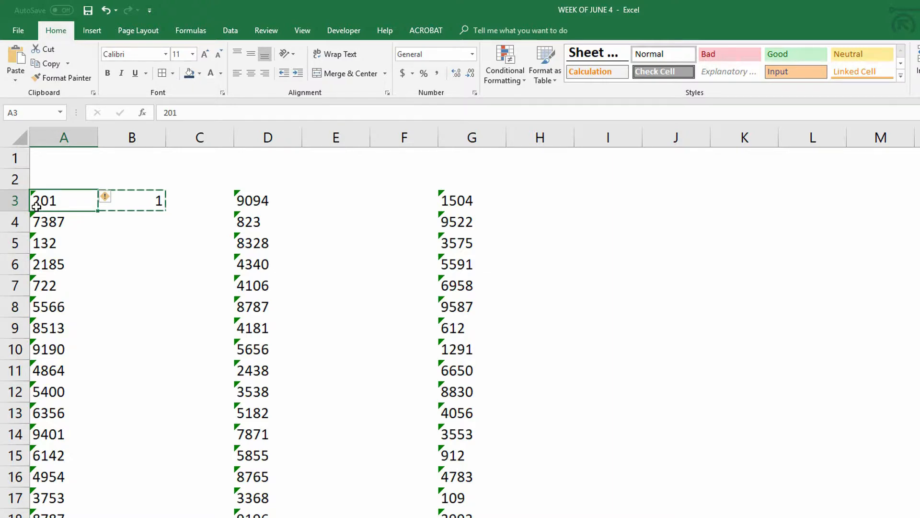
key("ctrl+shift+Down")
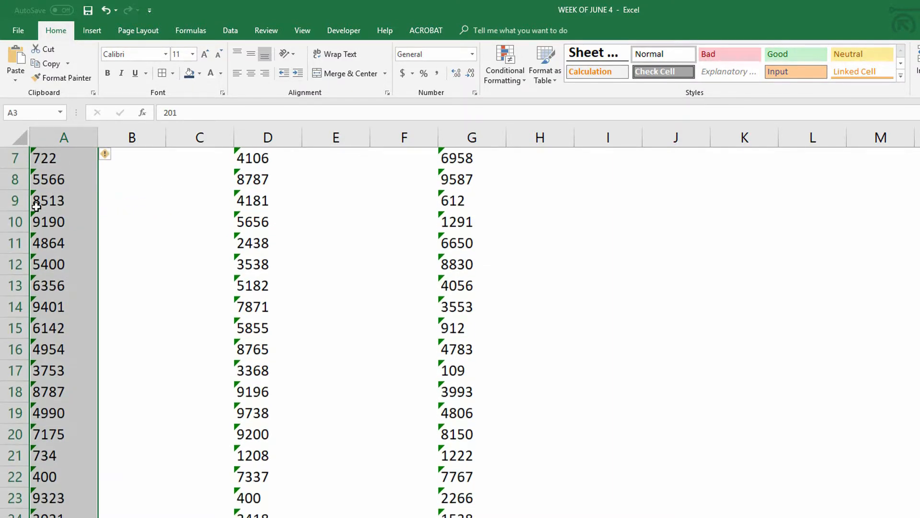
scroll(36, 206, "up", 2)
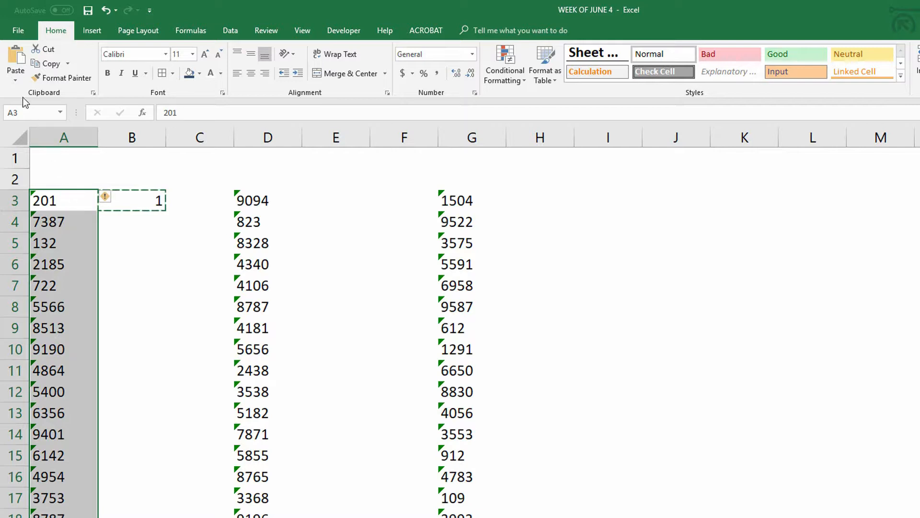
left_click(15, 82)
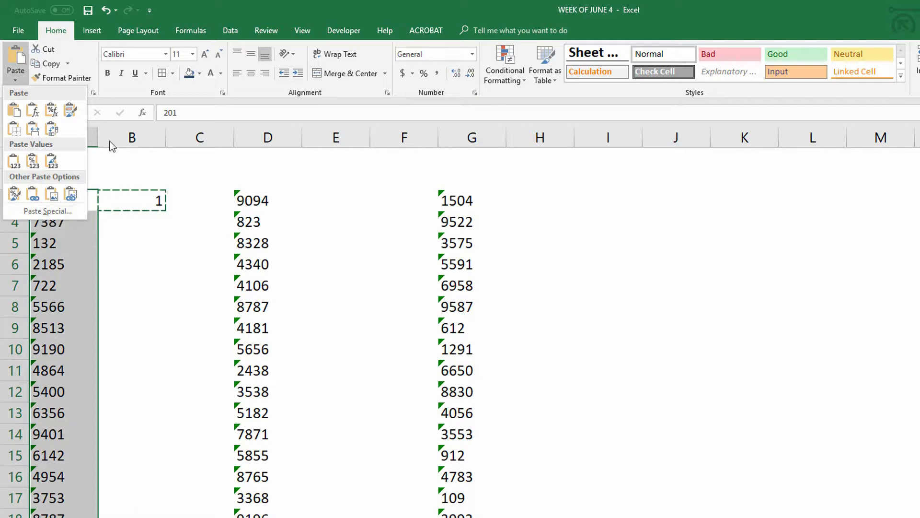
left_click(251, 11)
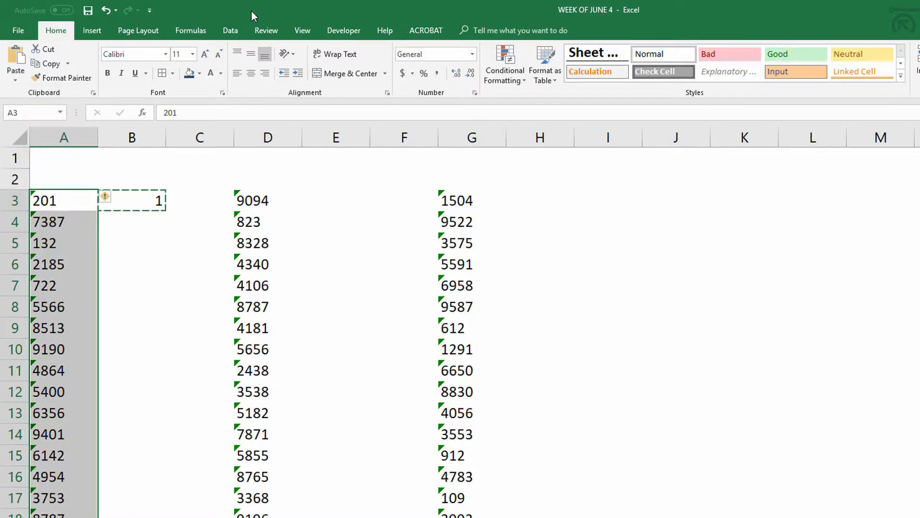
key("ctrl+alt+v")
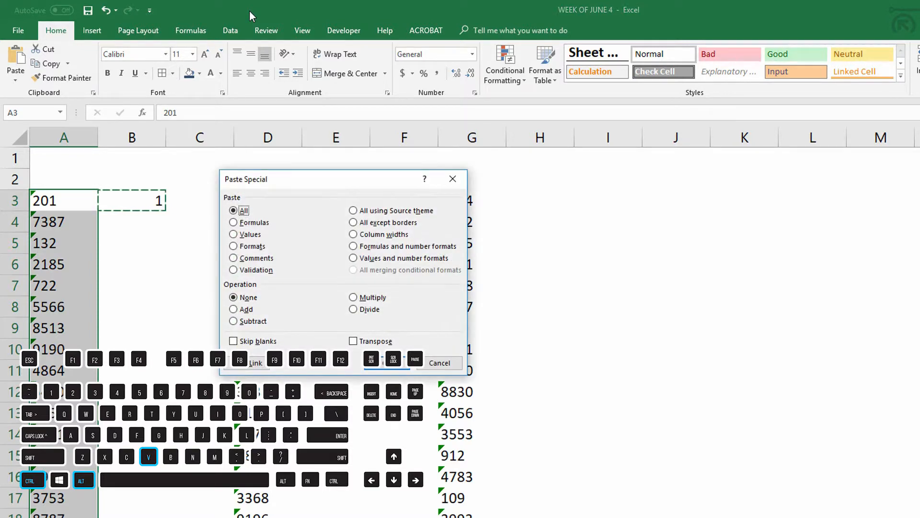
left_click_drag(278, 178, 231, 195)
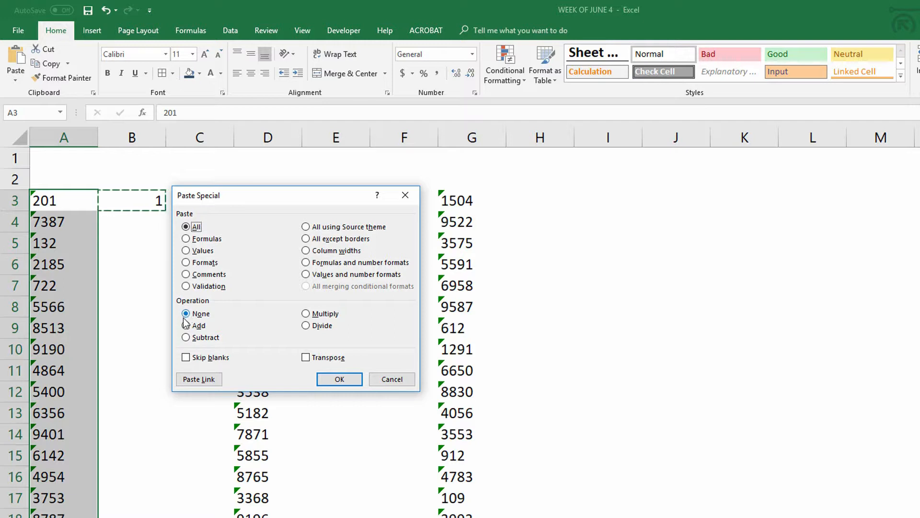
left_click(331, 320)
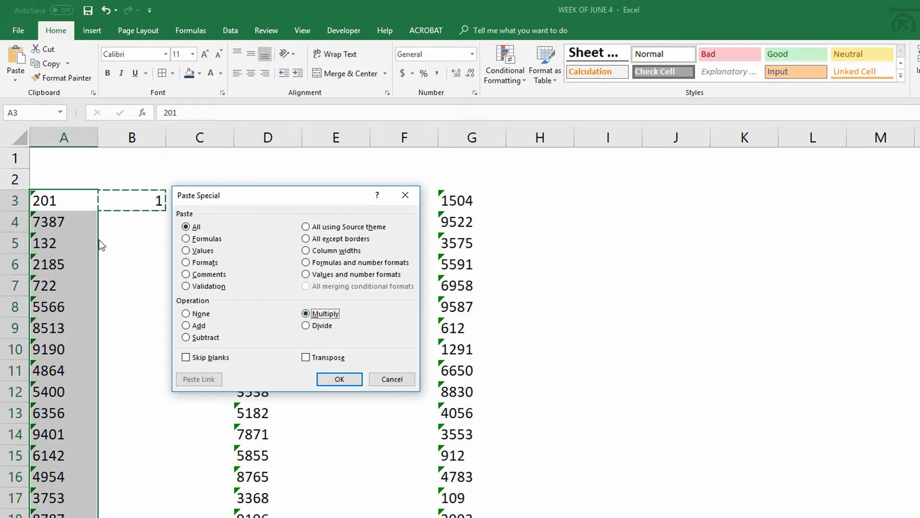
left_click(337, 380)
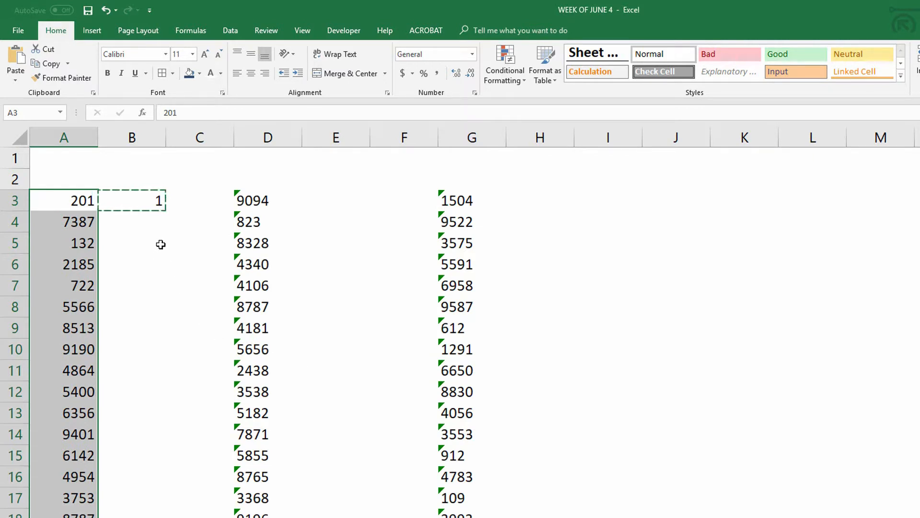
key("Escape")
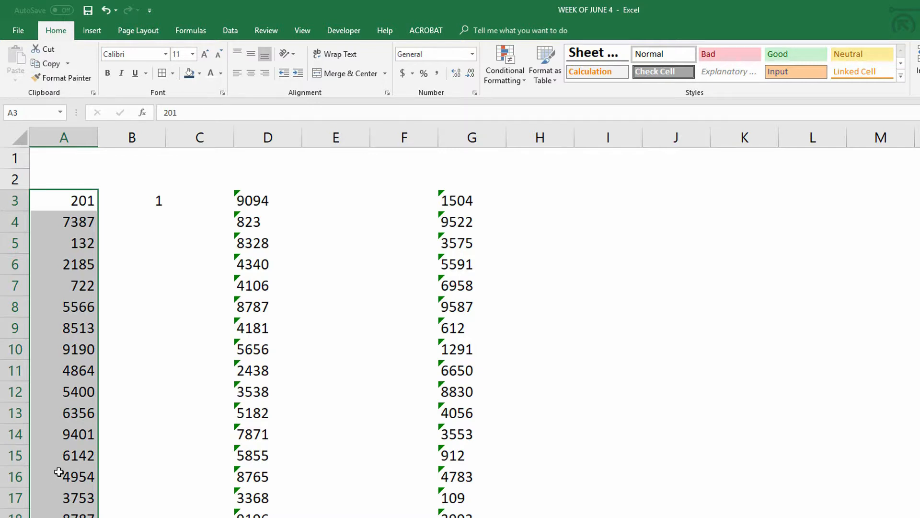
Clear the helper value from cell B3.
left_click(154, 206)
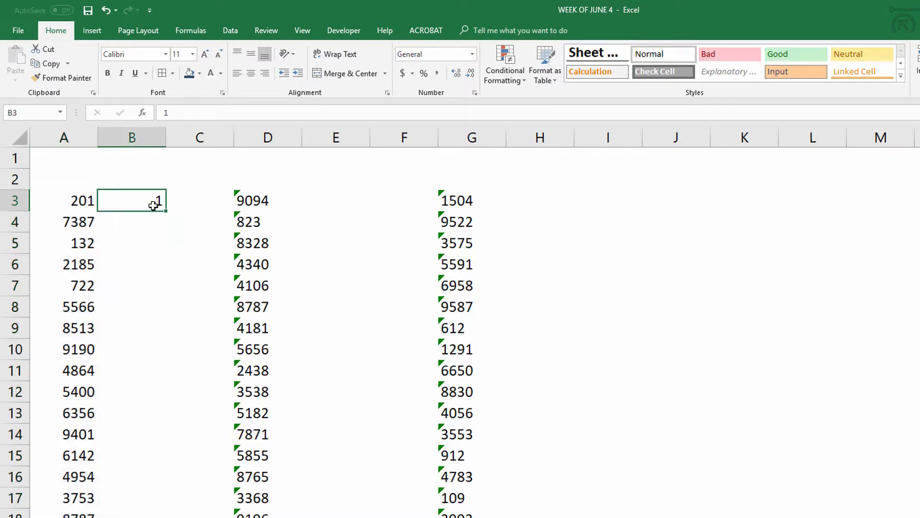
key("Delete")
Convert column D's values from D3 down to numbers with Text to Columns, keeping the default delimited and General settings.
left_click(258, 203)
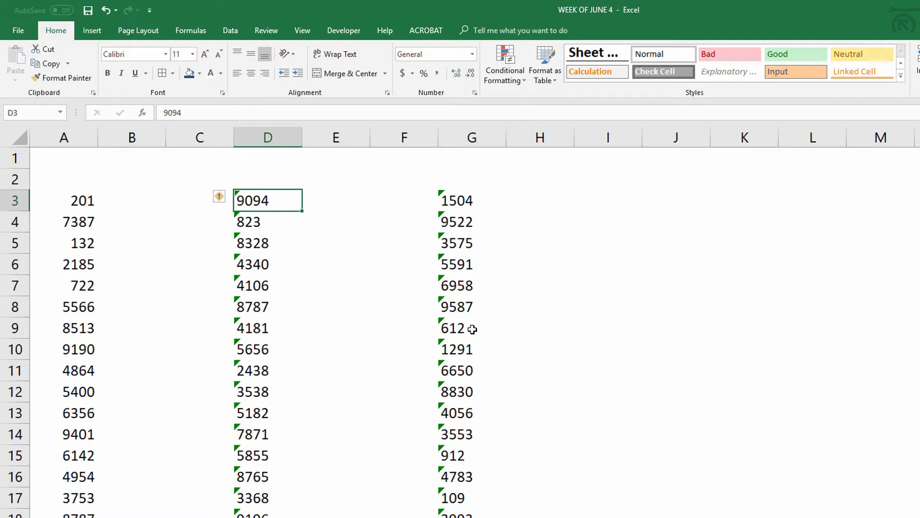
key("ctrl+shift+Down")
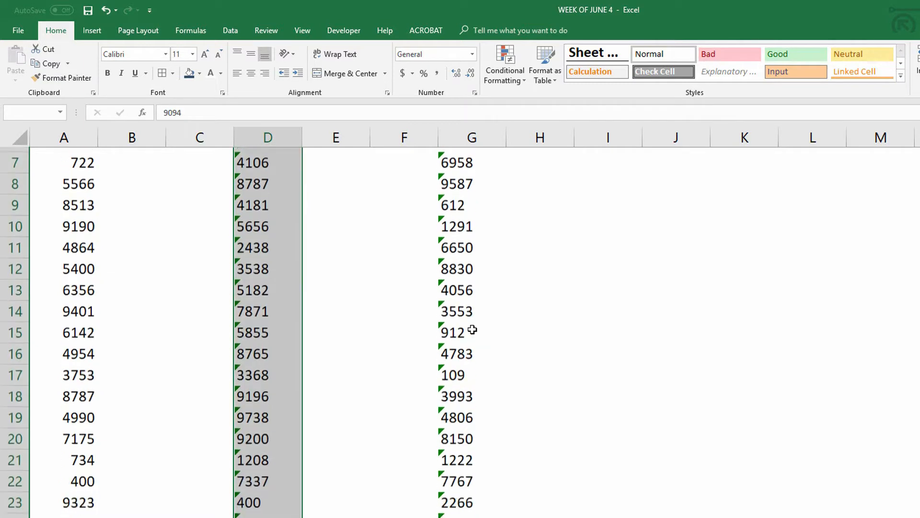
scroll(472, 329, "up", 2)
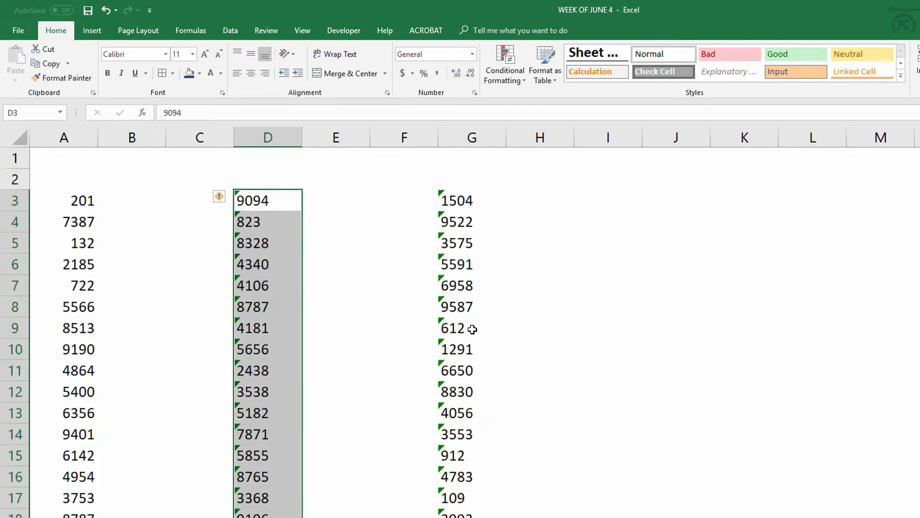
left_click(234, 31)
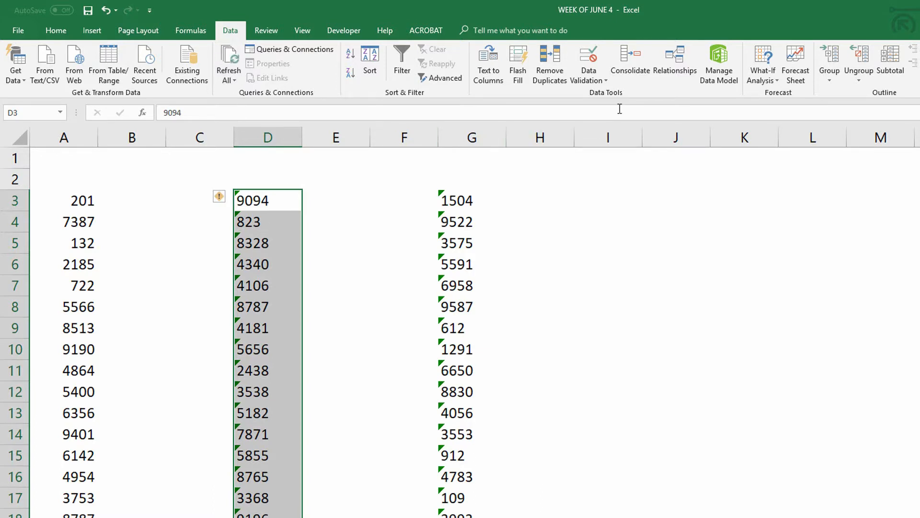
left_click(486, 77)
left_click_drag(320, 176, 493, 163)
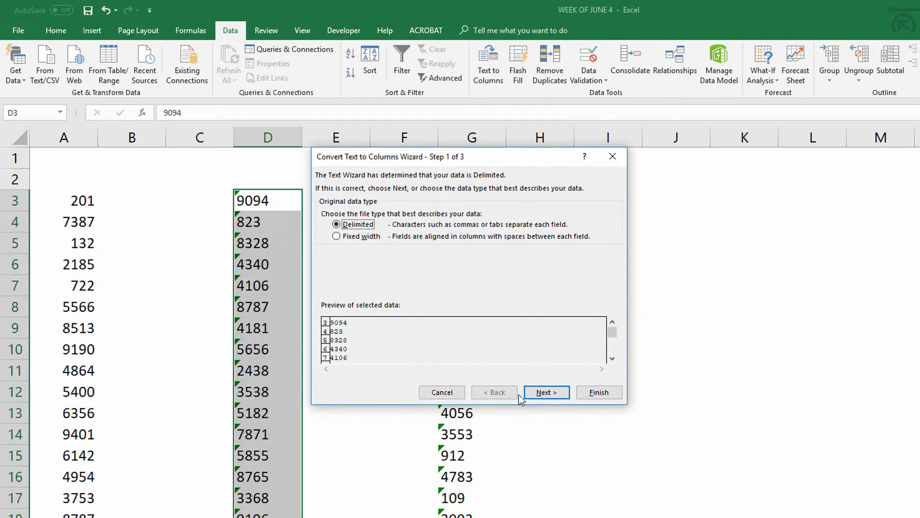
left_click(538, 393)
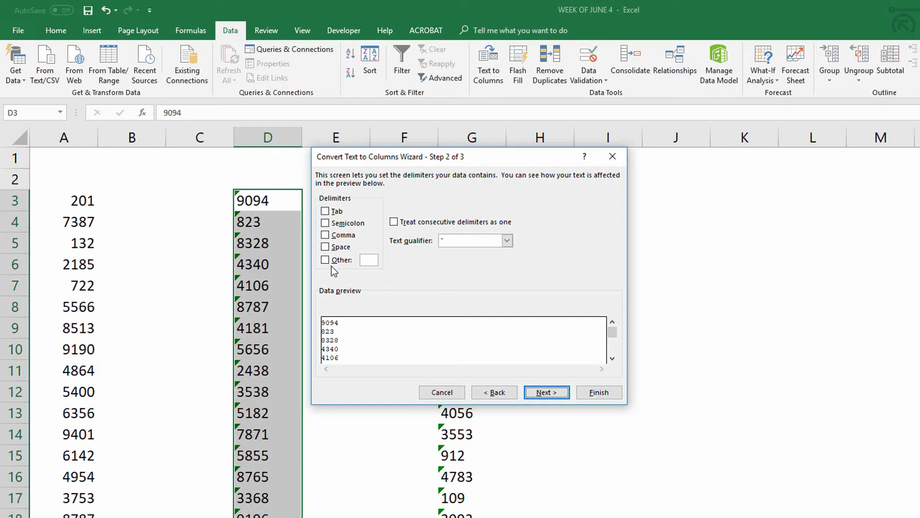
left_click(548, 394)
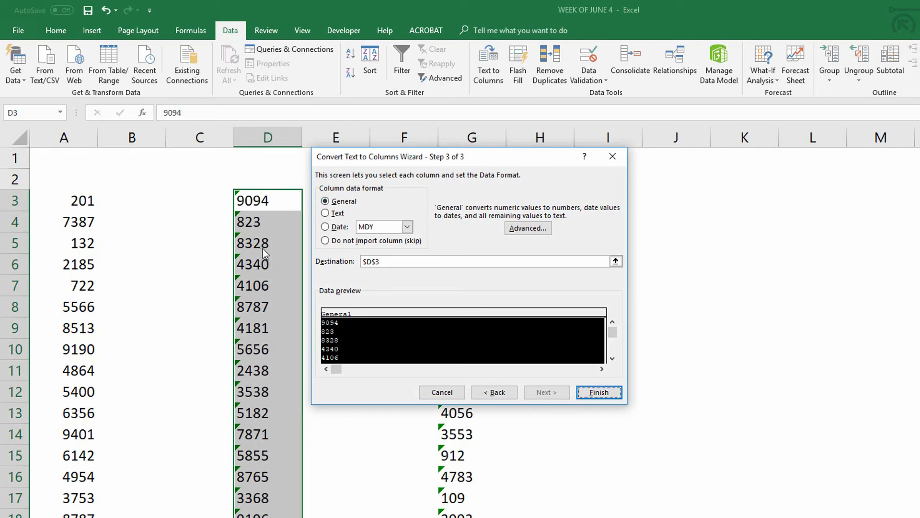
left_click(598, 392)
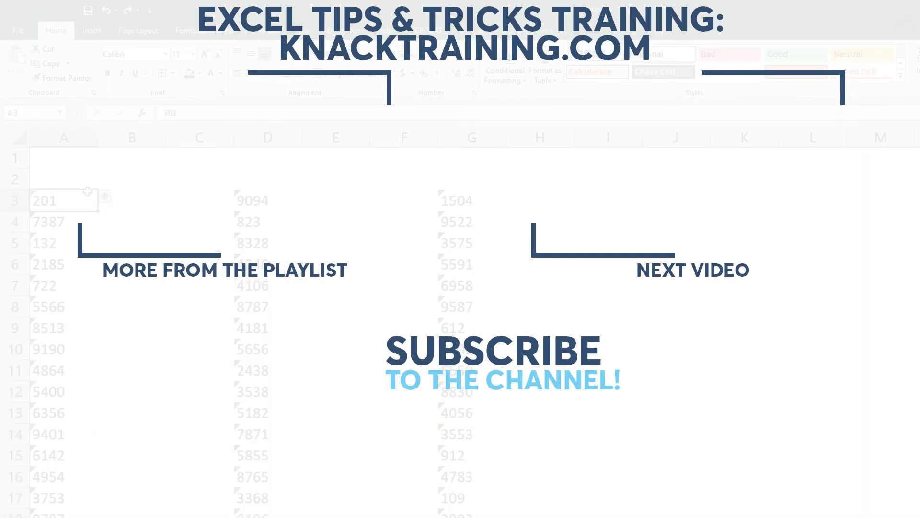
Check the error warning on cell A3, then enter 1 in cell B3 and copy it again.
left_click(105, 199)
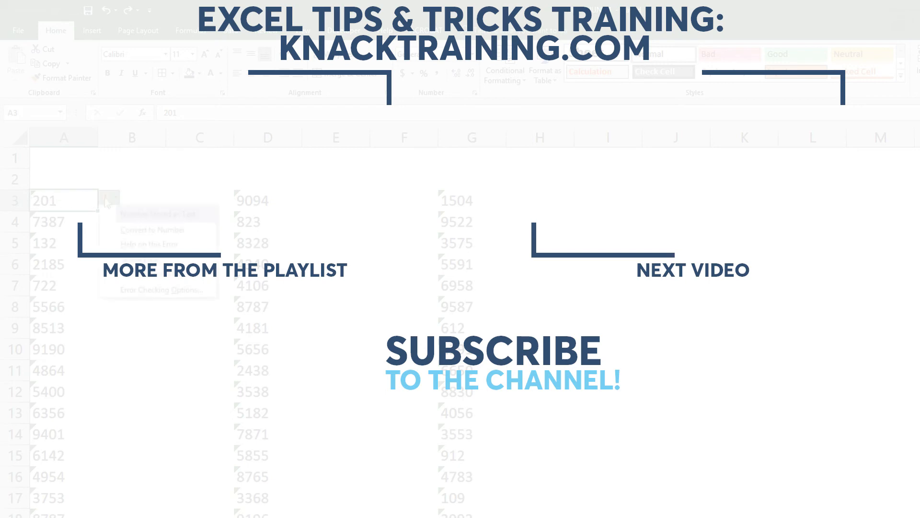
left_click(134, 199)
type("1")
key("ctrl+Return")
key("ctrl+c")
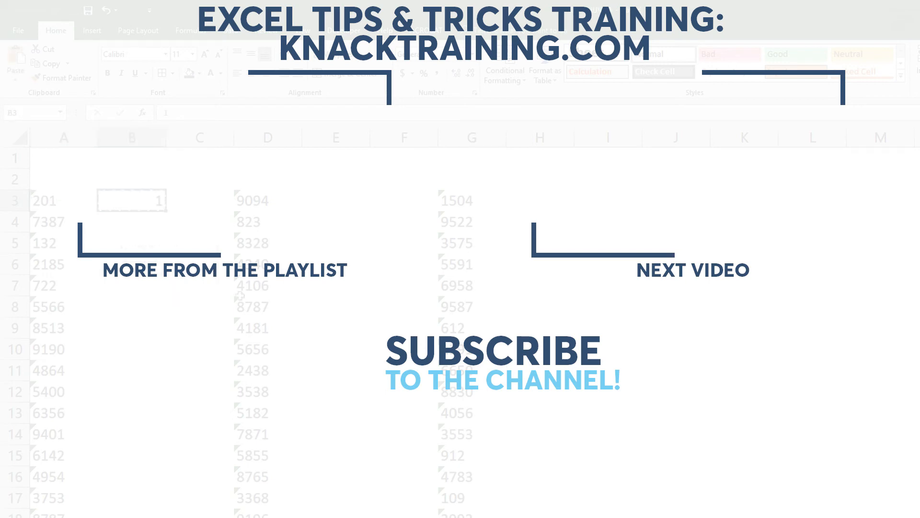
Select column A's values from A3 down and open the paste options.
left_click(35, 206)
key("ctrl+shift+Down")
left_click(15, 82)
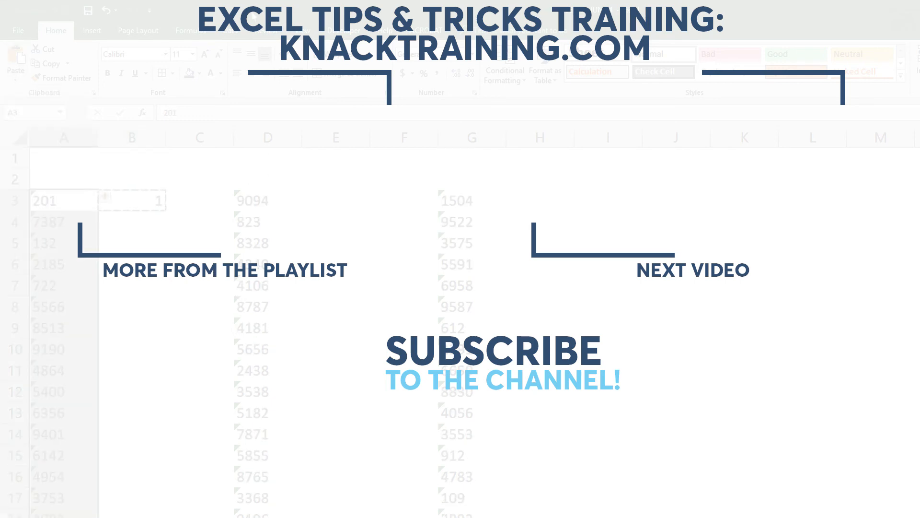